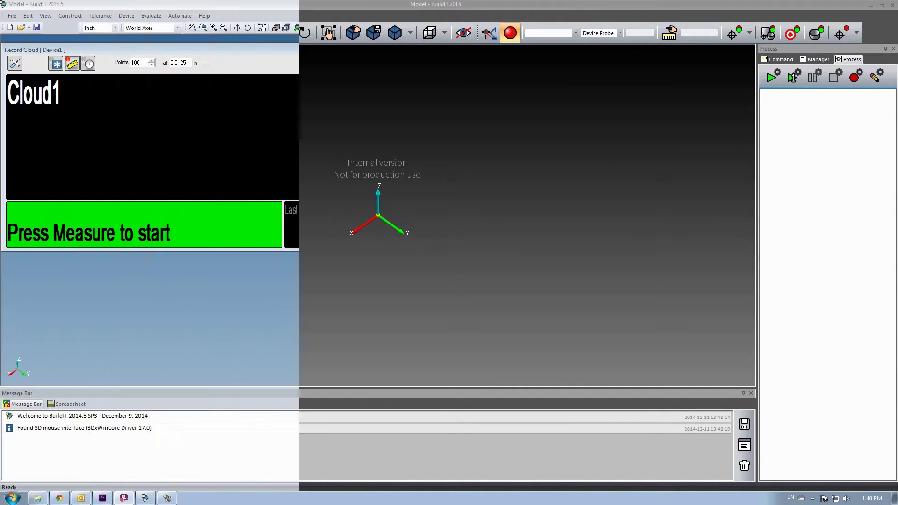
Step: Start recording points into Cloud1 from the Record Cloud window
click(414, 65)
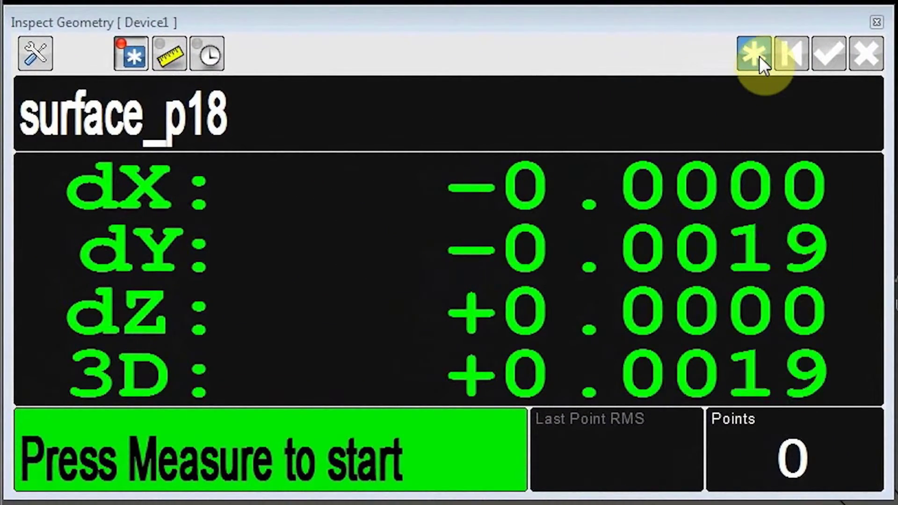
Step: Measure one point on surface_p18 and switch collection to timed mode, 100 points every 0.5 sec
click(756, 53)
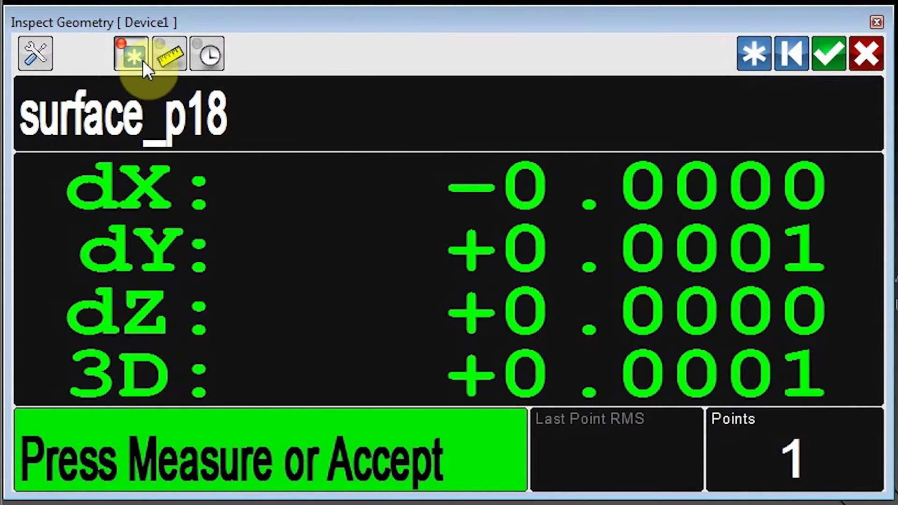
click(169, 59)
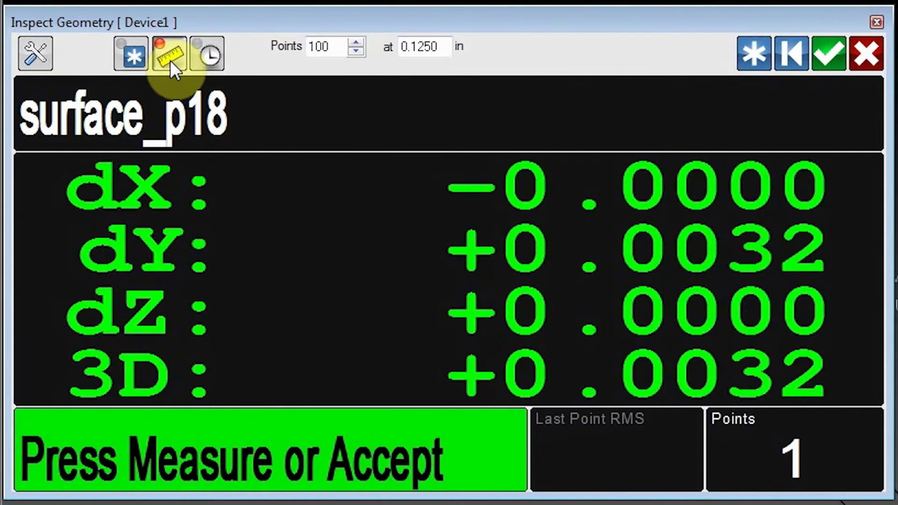
click(203, 60)
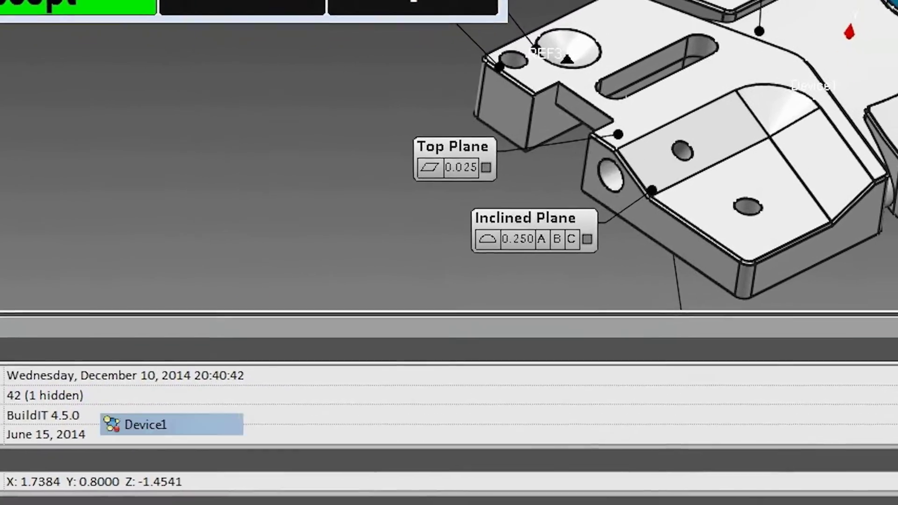
Step: Set Device1 stationary samples to 10, discard an extra measured point, and toggle the probe display
double_click(170, 423)
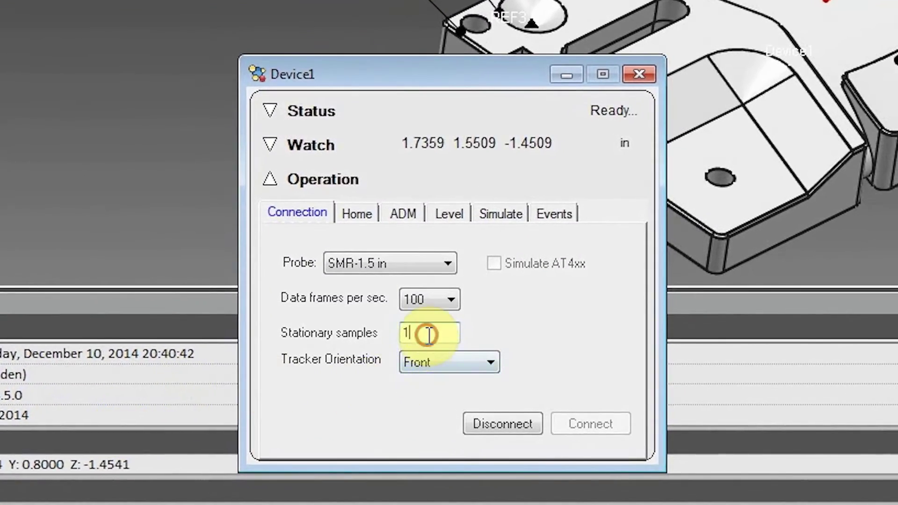
text(0)
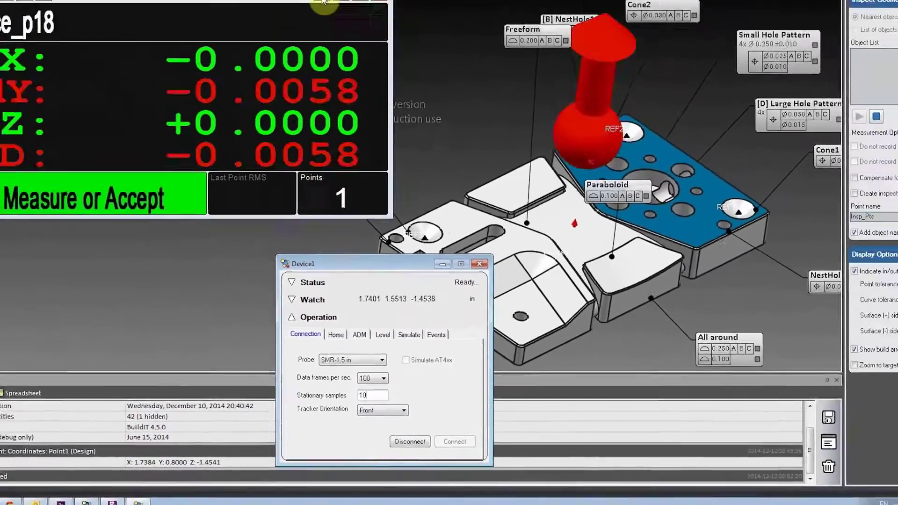
click(323, 1)
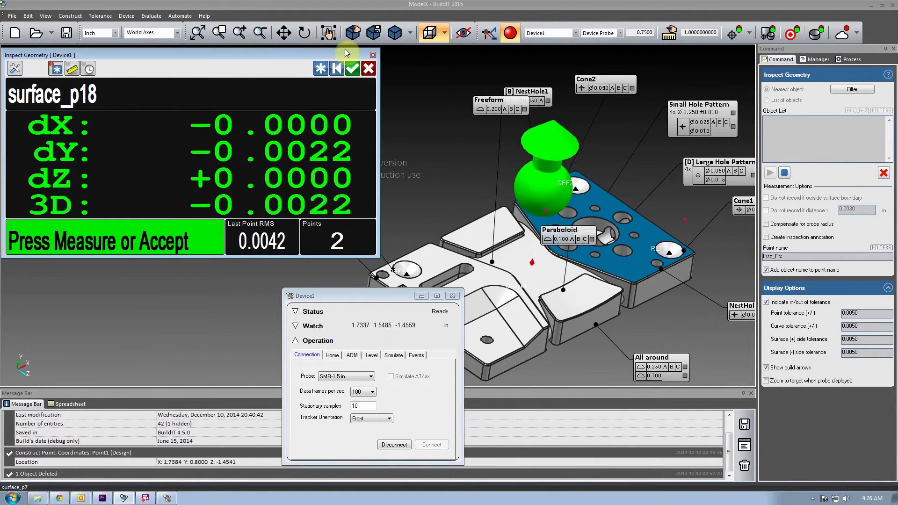
click(337, 69)
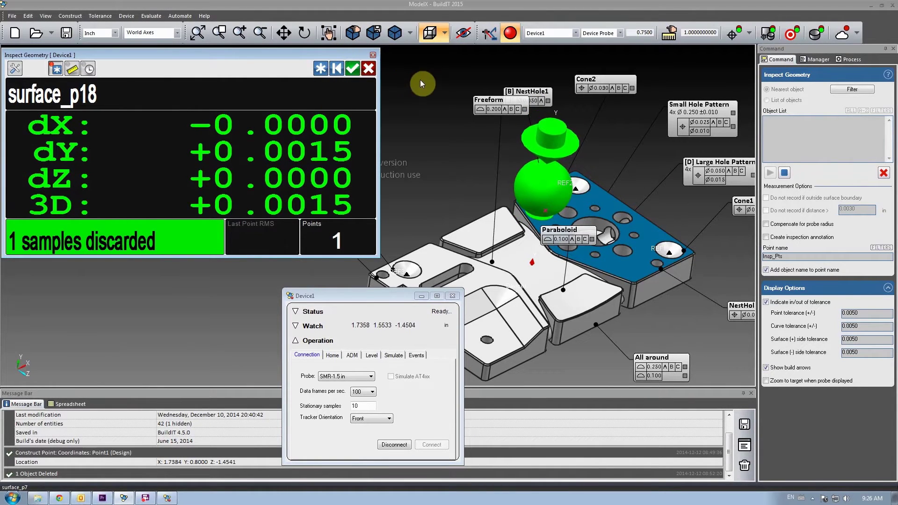
click(510, 35)
click(510, 38)
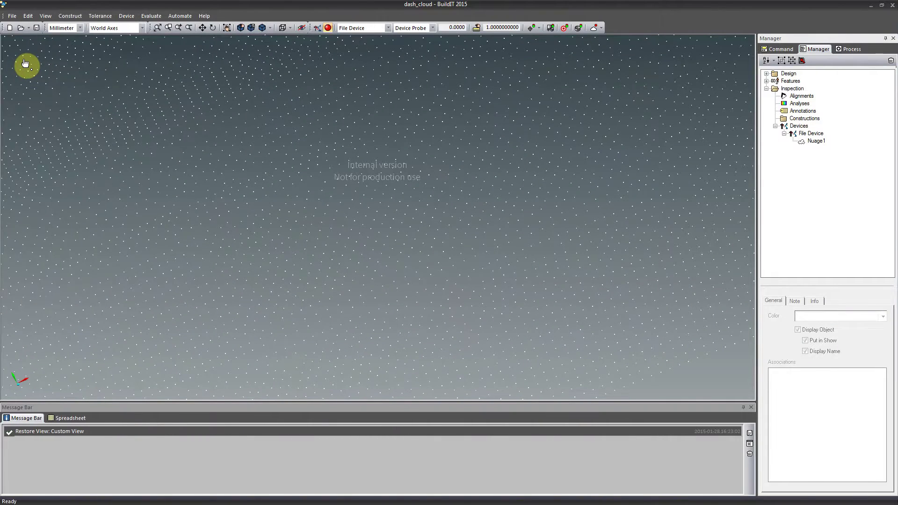
Step: Create Mesh1 from the Nuage1 point cloud with Construct > Create Mesh from Cloud
click(63, 20)
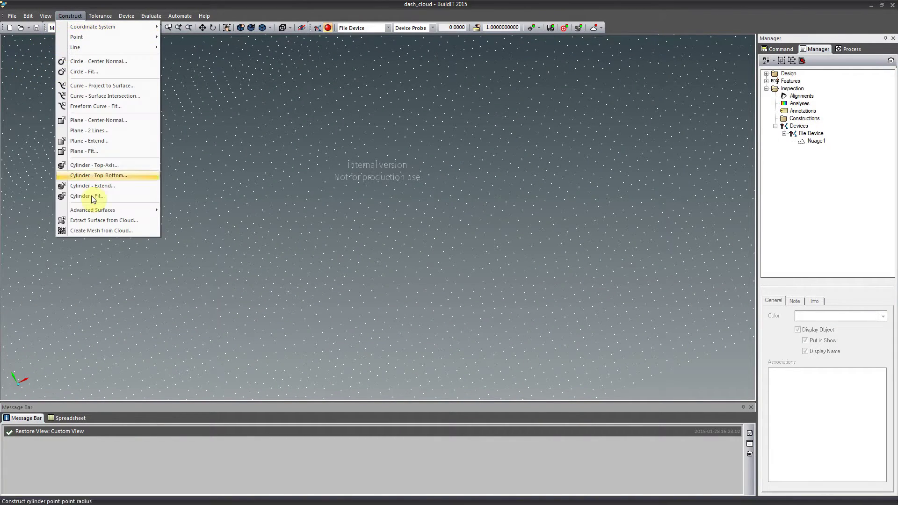
click(94, 231)
click(374, 179)
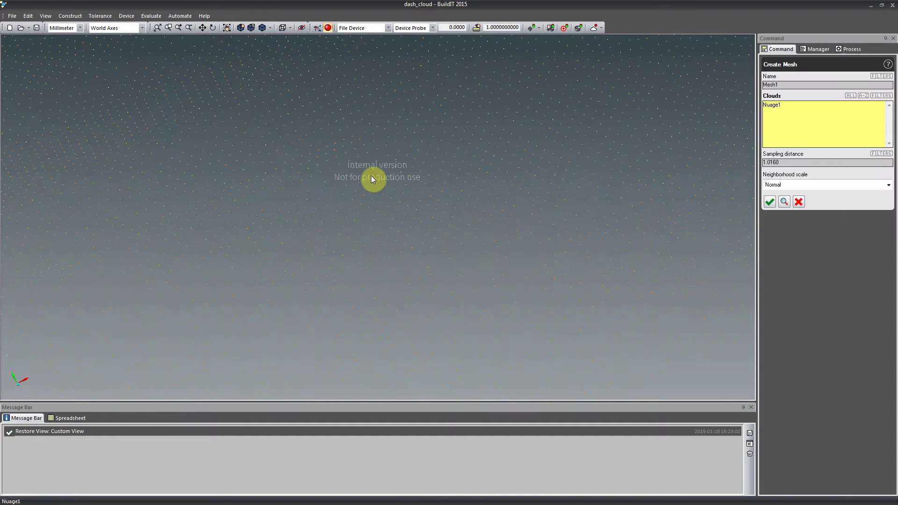
click(771, 202)
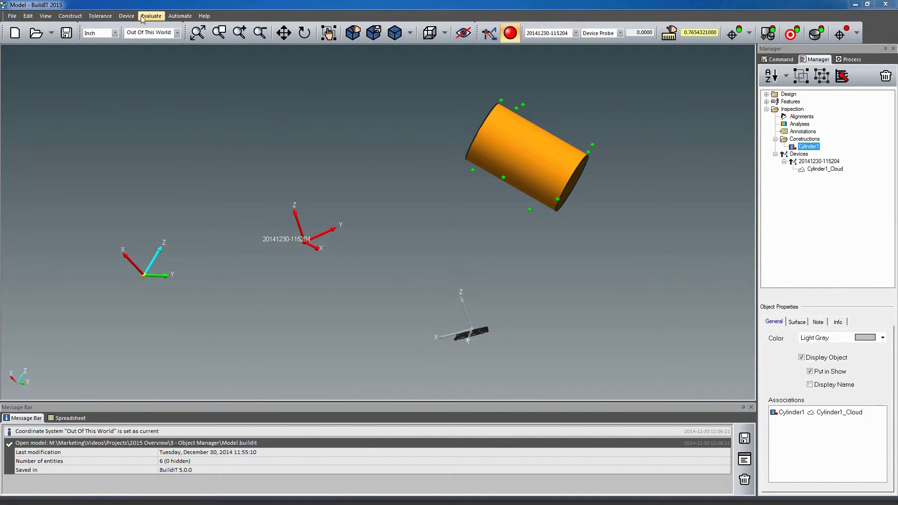
Step: Manually align the device by dragging the measured points across the view, then apply it
click(126, 16)
mouse_move(155, 55)
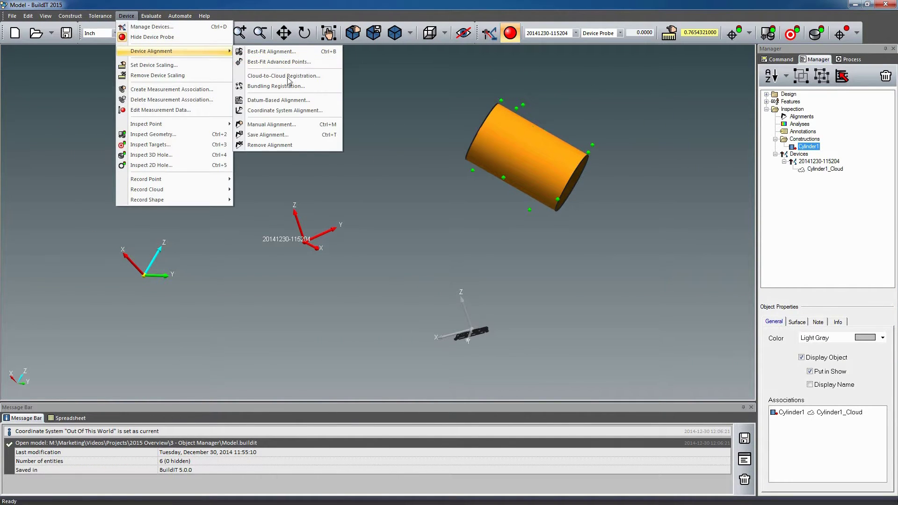
click(293, 124)
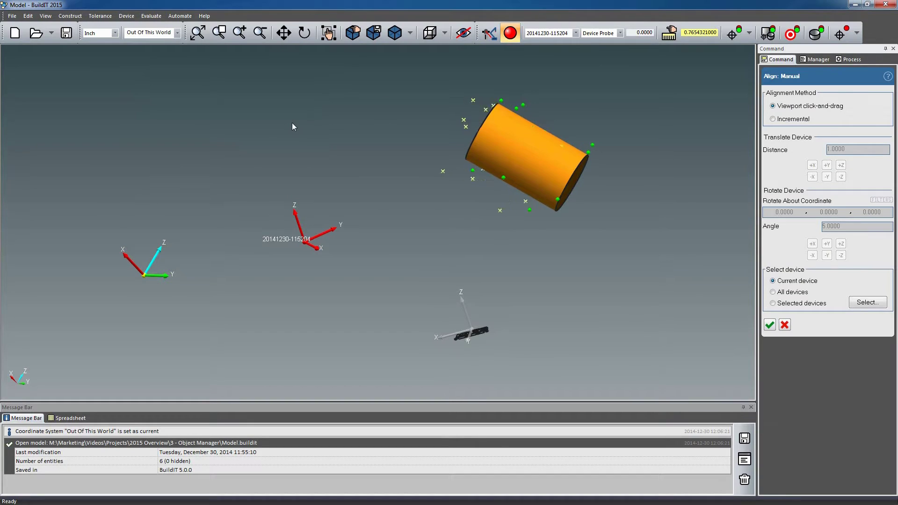
drag(293, 127, 470, 219)
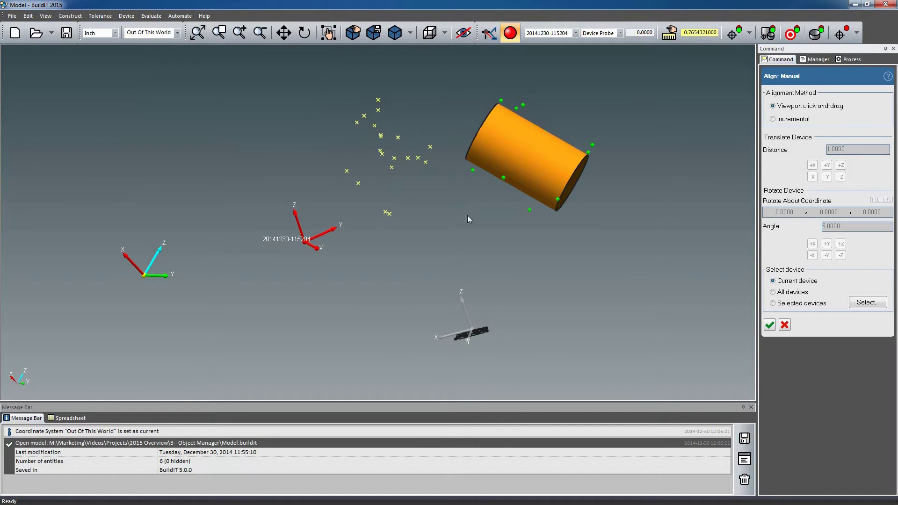
click(769, 326)
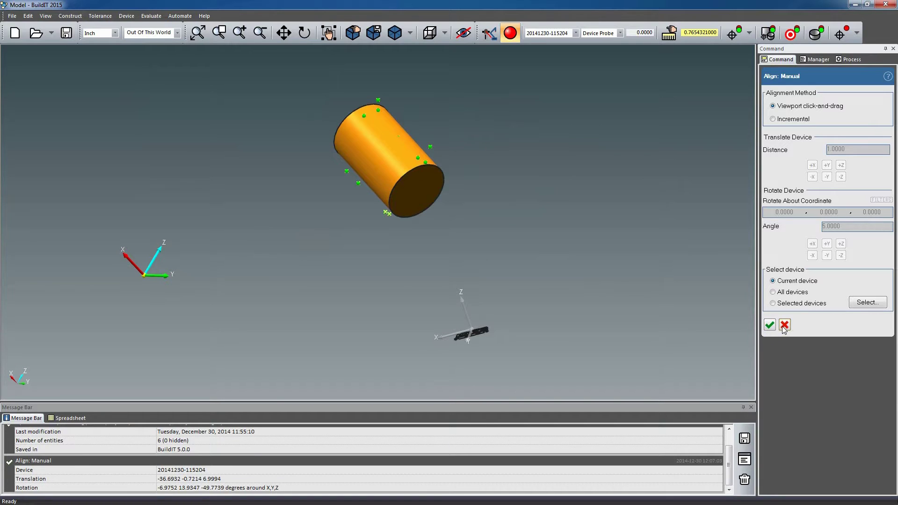
click(785, 326)
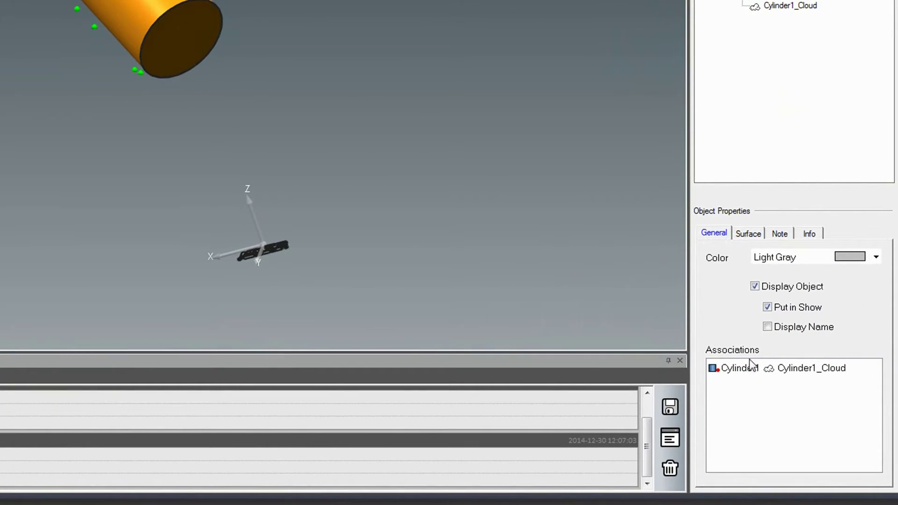
Step: Remove the Cylinder1 to Cylinder1_Cloud association and accept the manual alignment
click(751, 366)
right_click(749, 367)
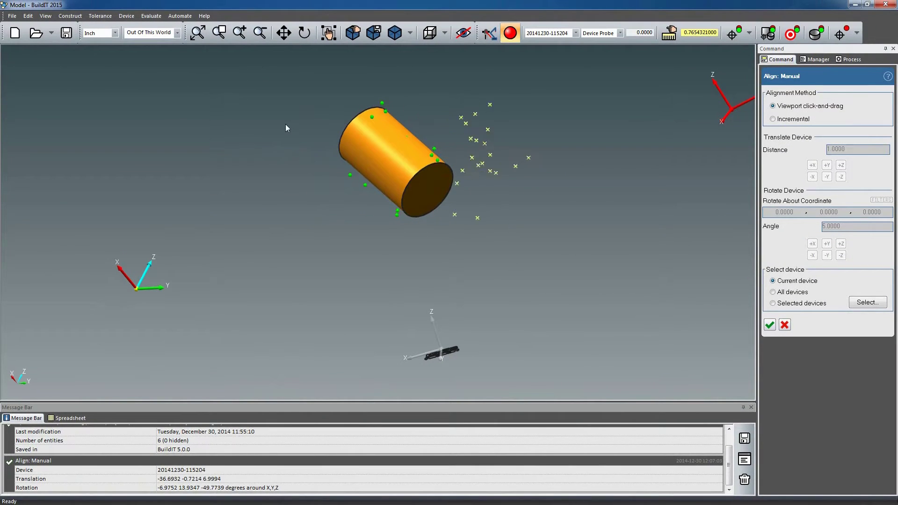
click(769, 326)
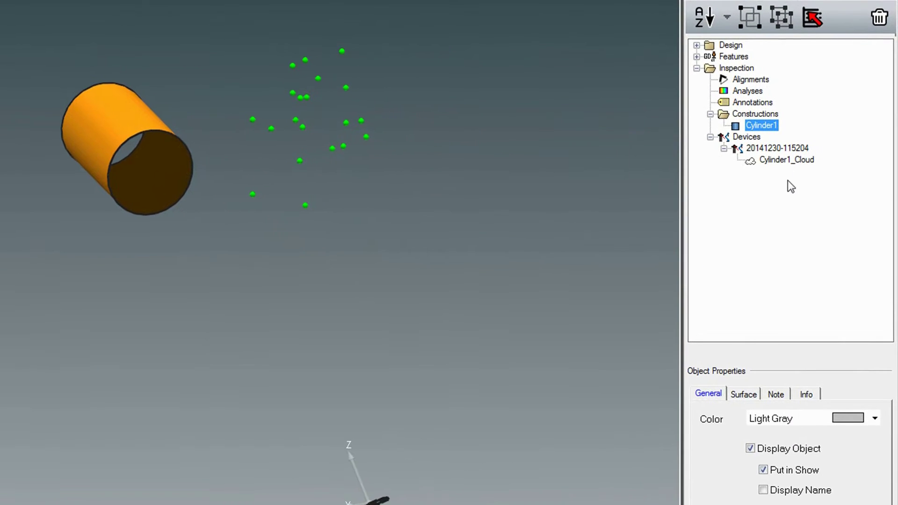
Step: Use Create Association on Cylinder1_Cloud in the Manager tree to link it with Cylinder1
click(797, 160)
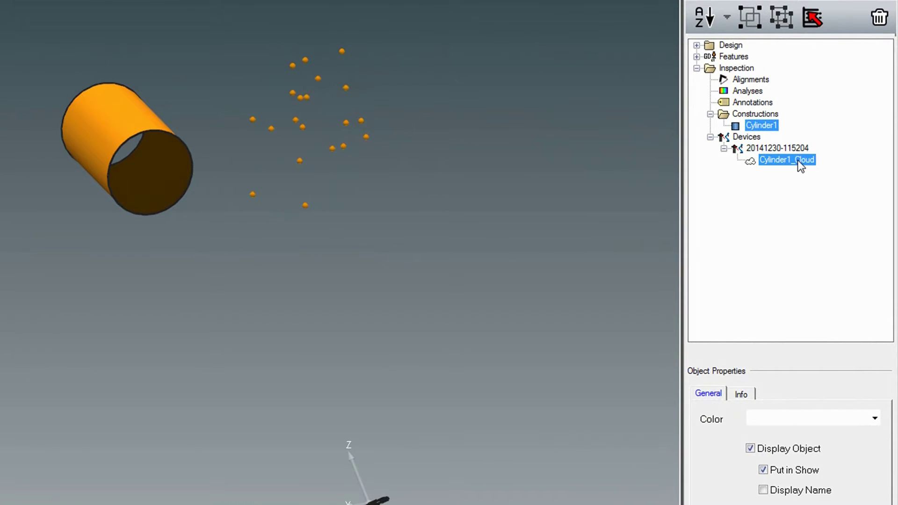
right_click(798, 161)
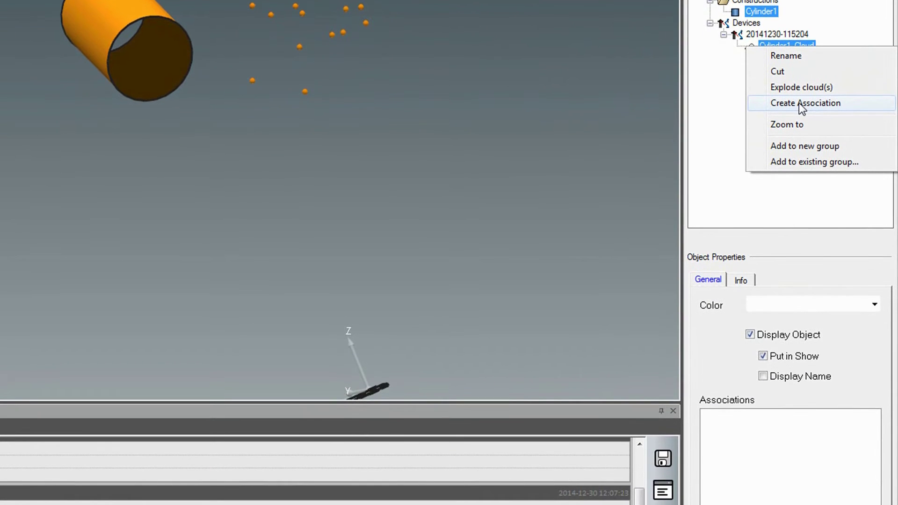
click(800, 217)
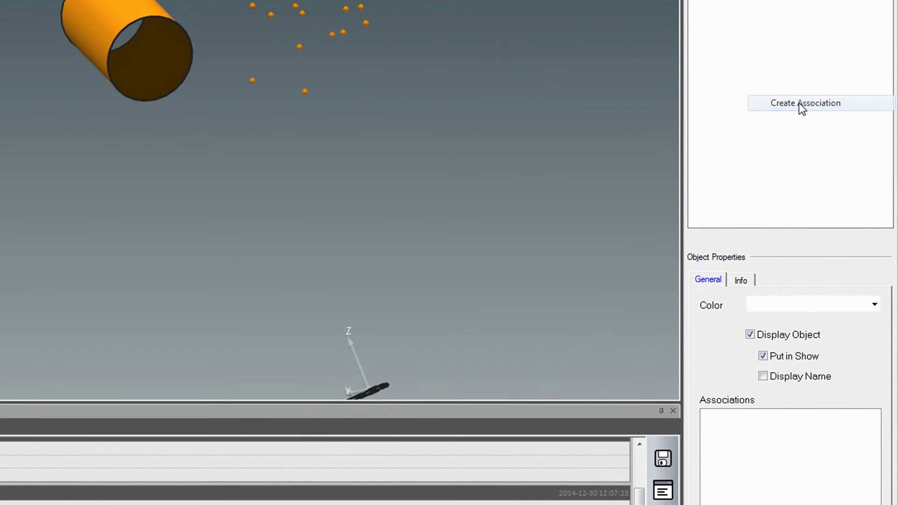
click(762, 12)
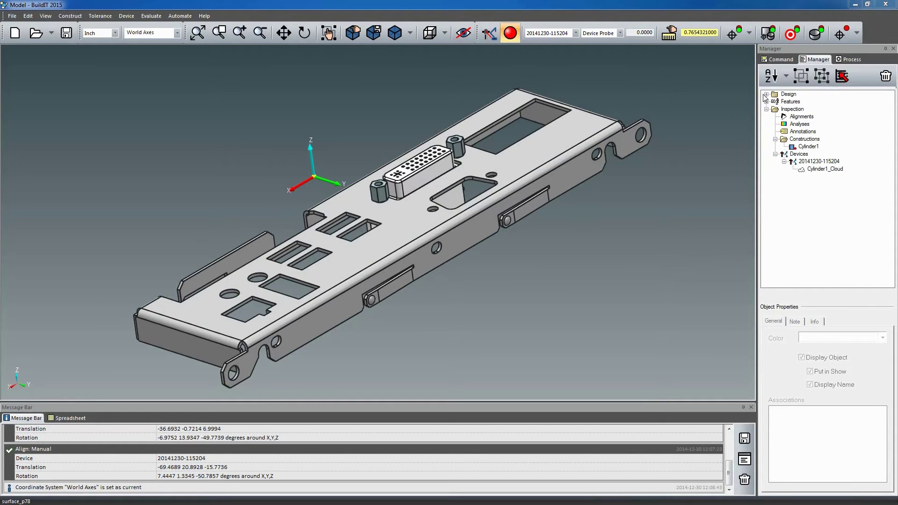
Step: Expand Design > Demo1 > IPC > casing > main PCB > SOCKET_DV_OUT_A down to the socket surfaces
click(766, 94)
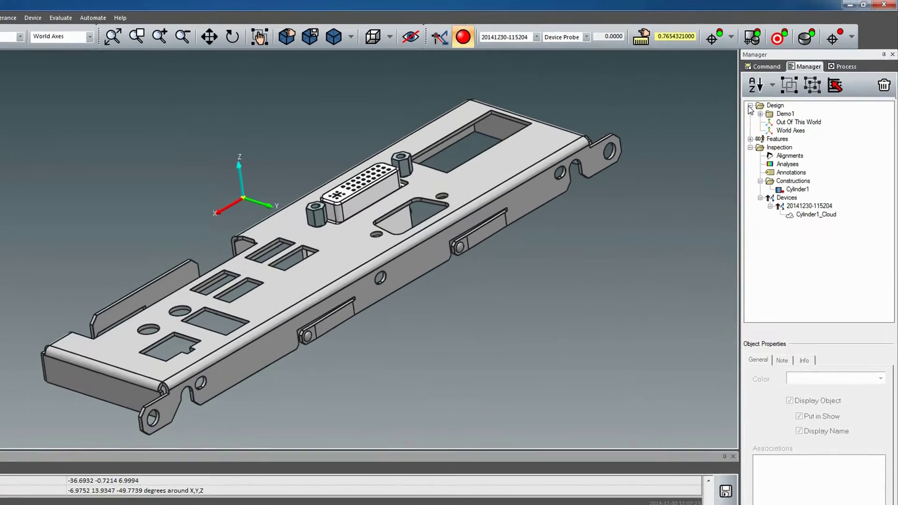
click(775, 102)
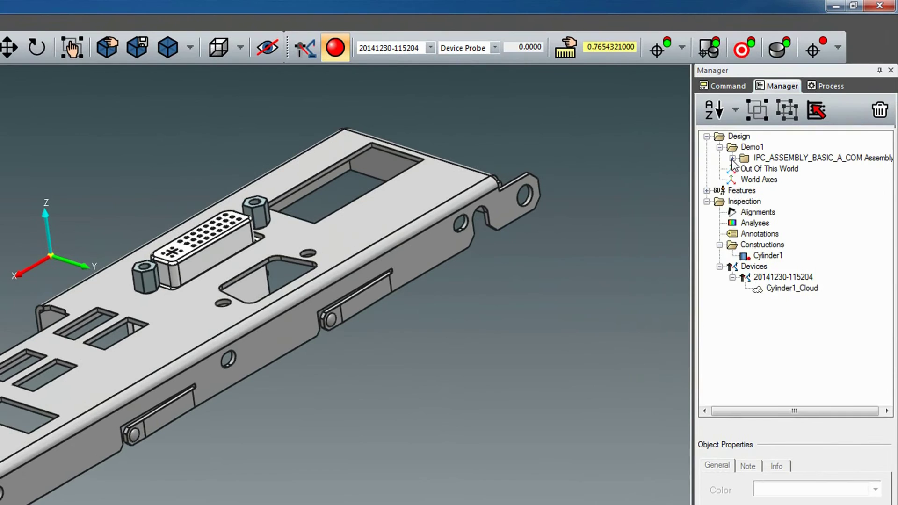
click(732, 159)
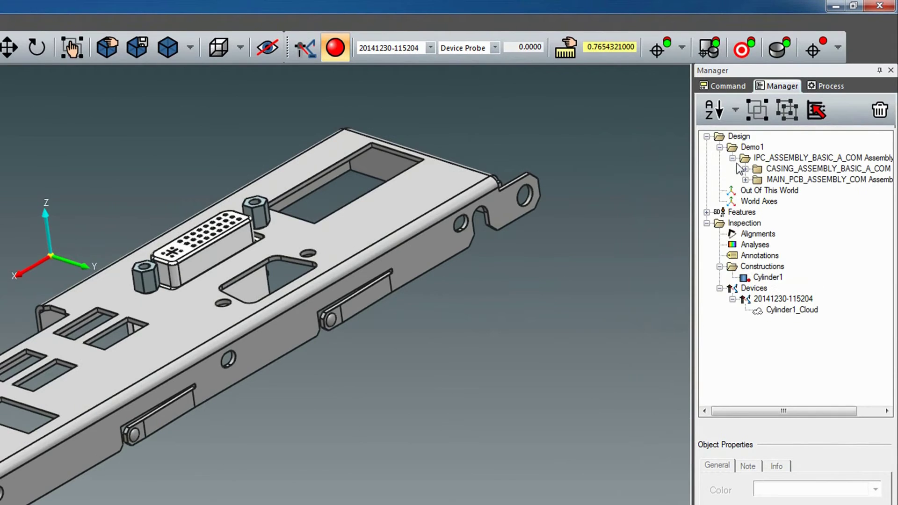
click(745, 170)
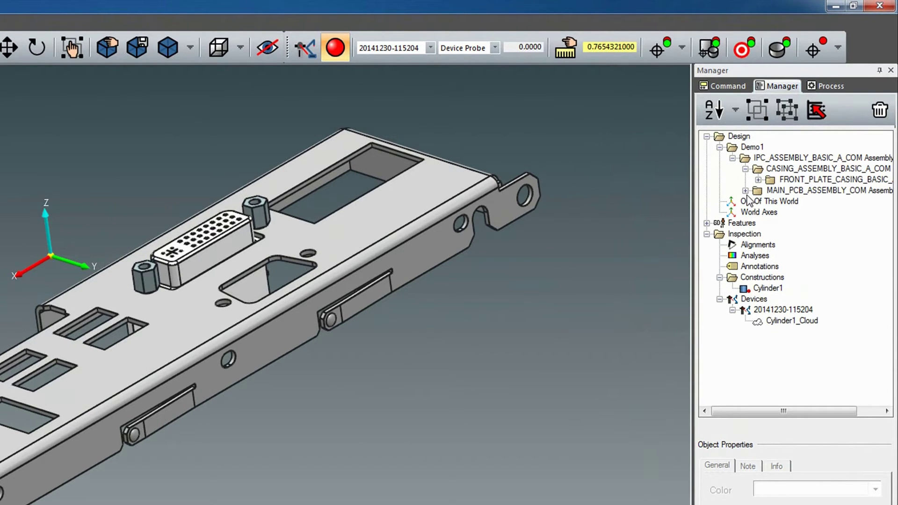
click(745, 191)
click(758, 202)
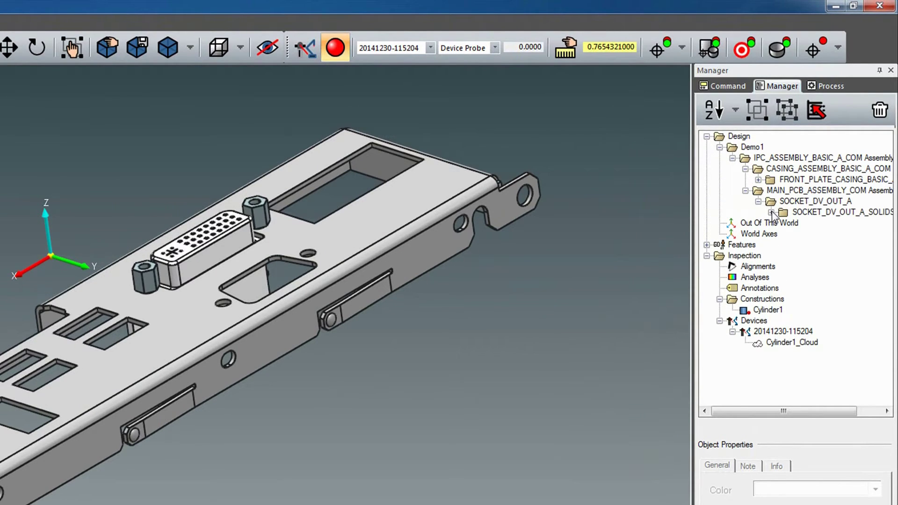
click(771, 213)
click(784, 223)
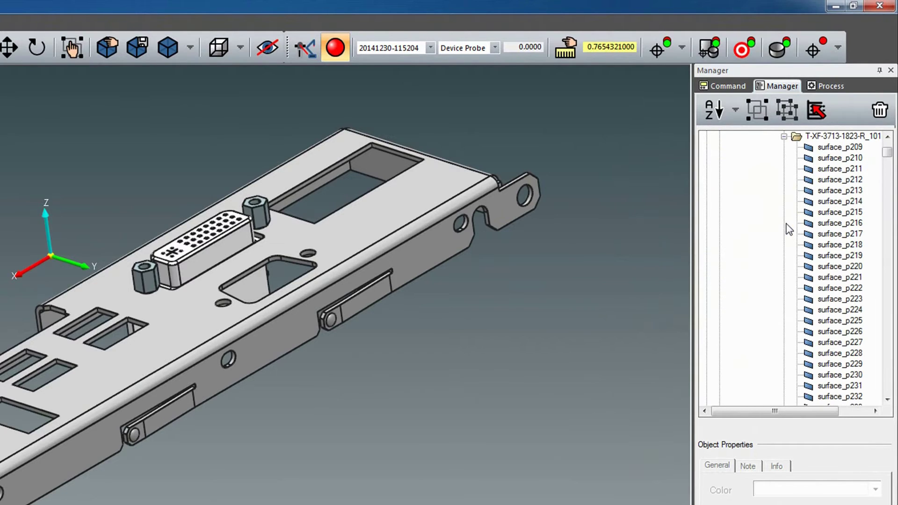
Step: Sort the object tree by Type (reverse)
drag(890, 151, 890, 148)
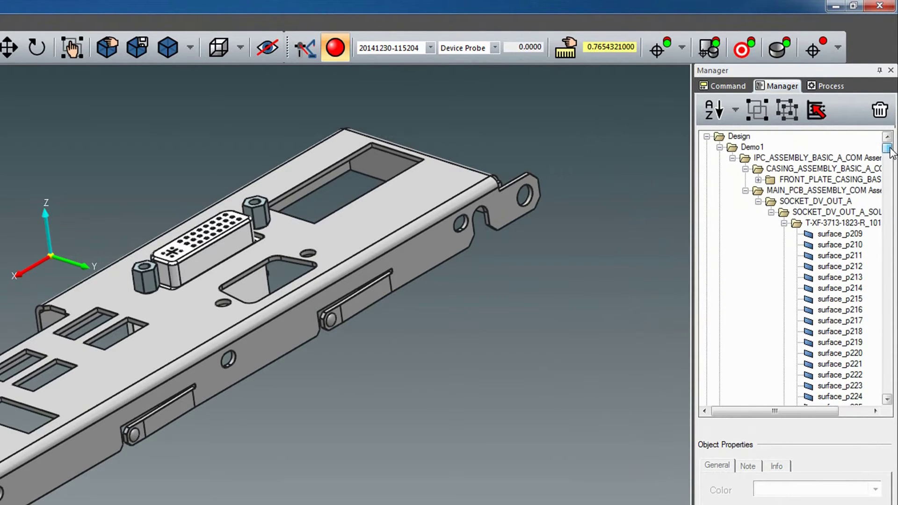
click(736, 112)
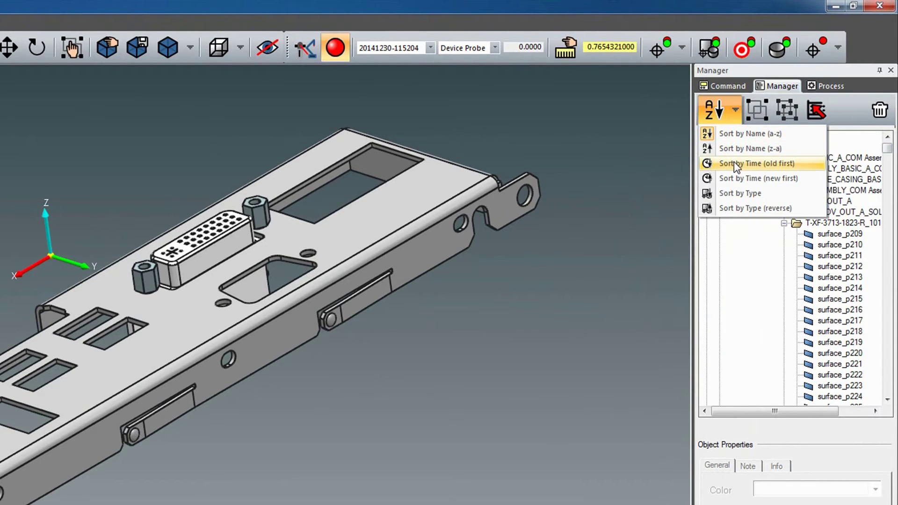
click(736, 210)
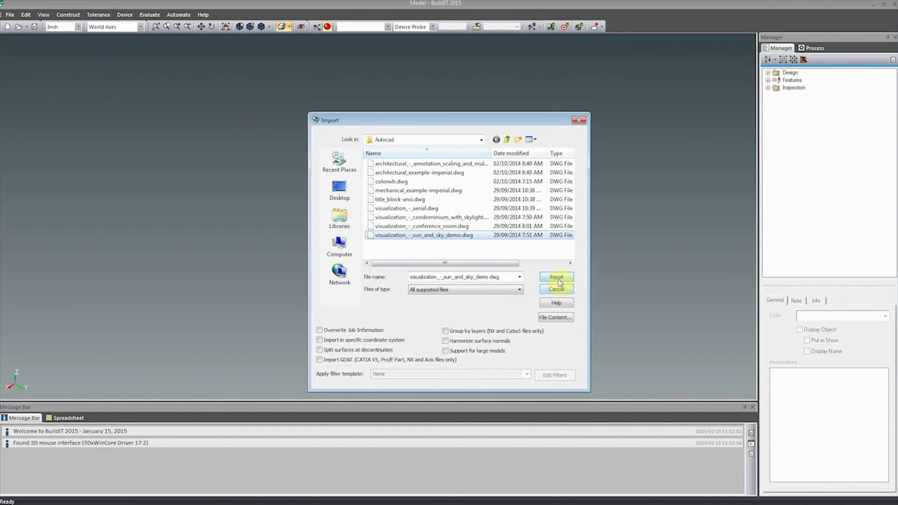
Step: Import the measurement file holding IDEAS1_Insp_Pts and the R 1–R 4_Inspect readings
click(557, 279)
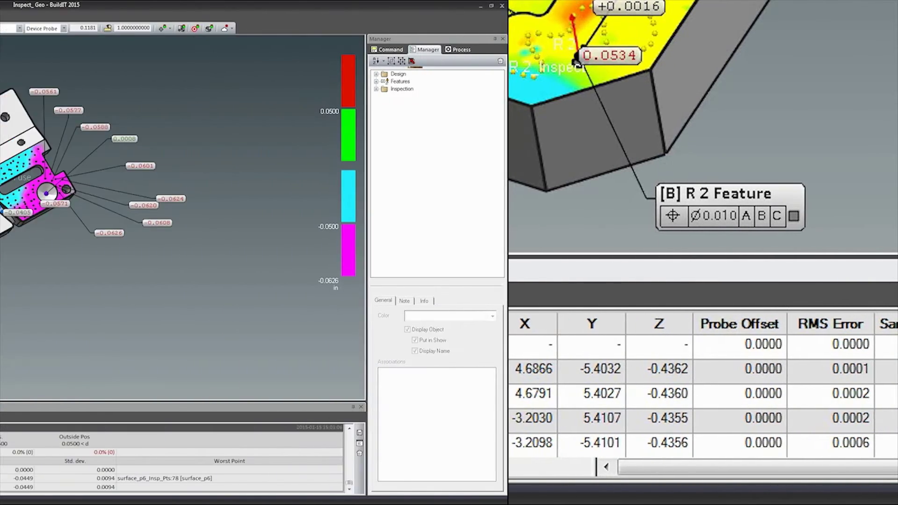
Step: Undo the cloud size update and two further steps to remove the deviation map
click(29, 17)
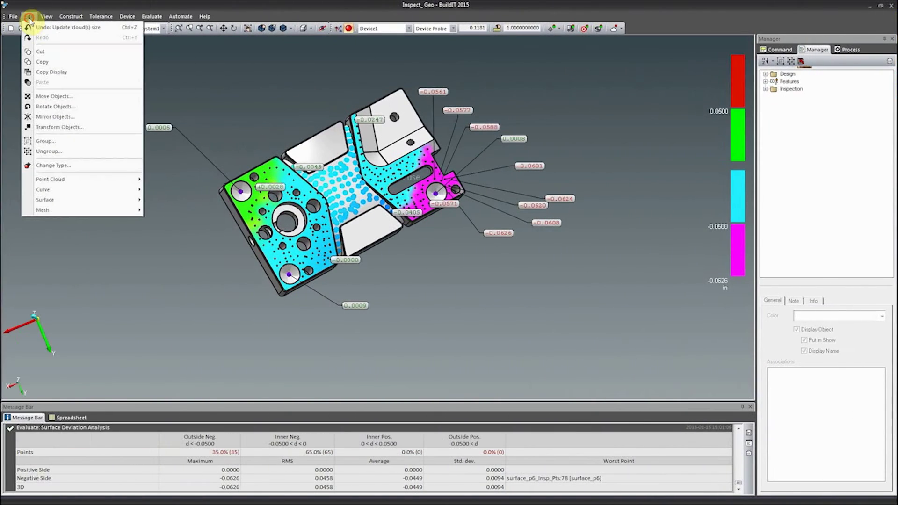
click(37, 28)
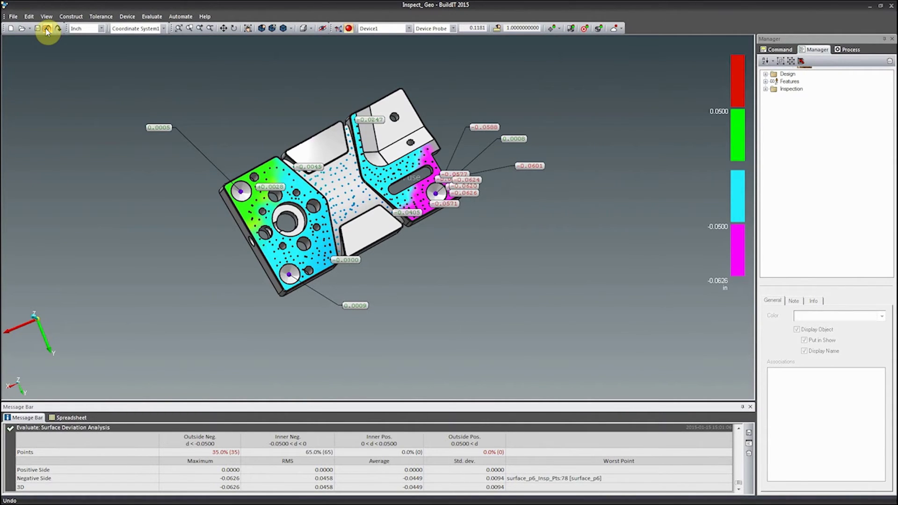
click(46, 29)
click(47, 29)
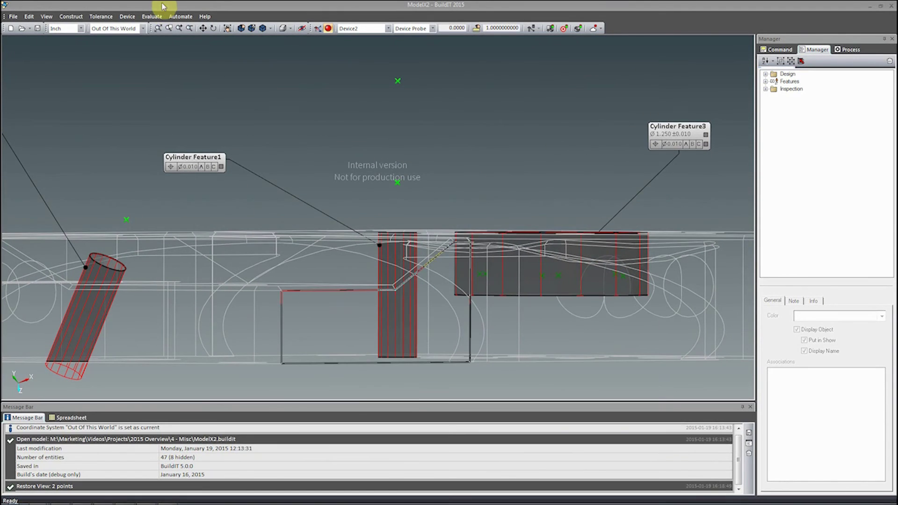
Step: Run a GD&T Analysis from Evaluate > Analyses on the cylinder feature tolerances
click(152, 16)
mouse_move(166, 110)
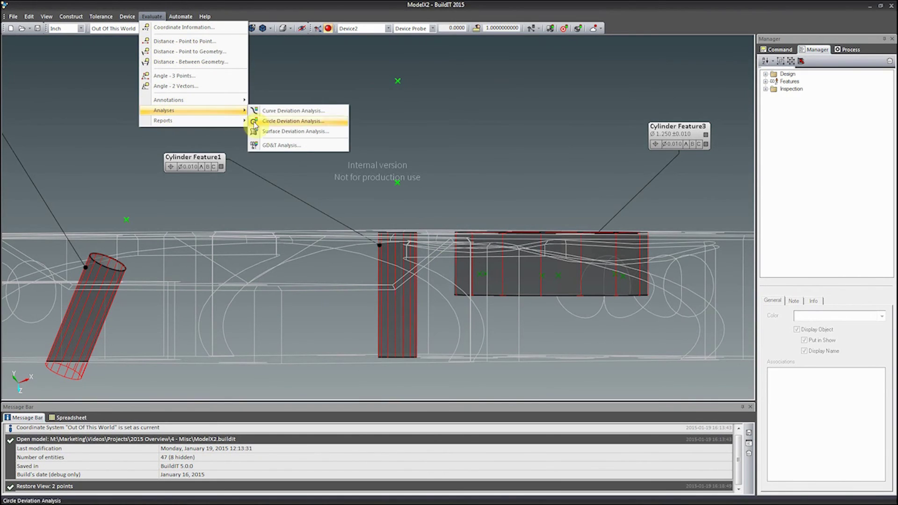
click(290, 146)
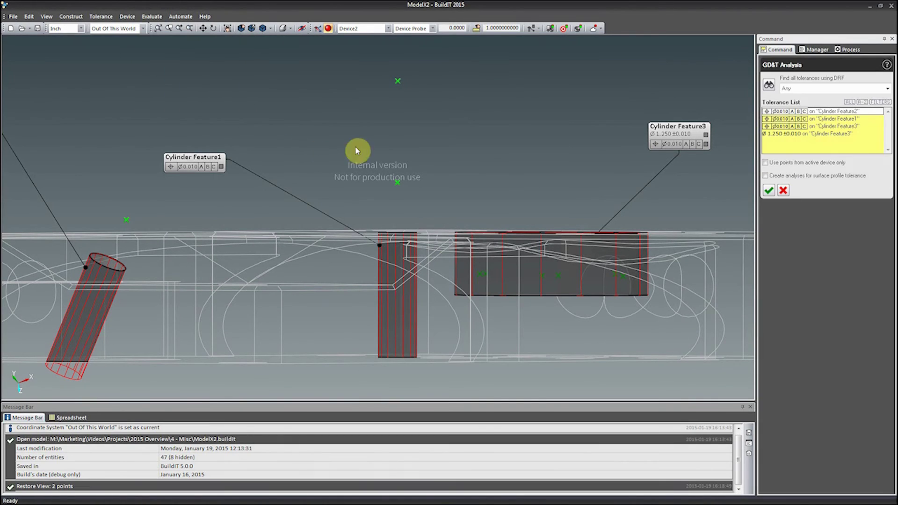
click(768, 190)
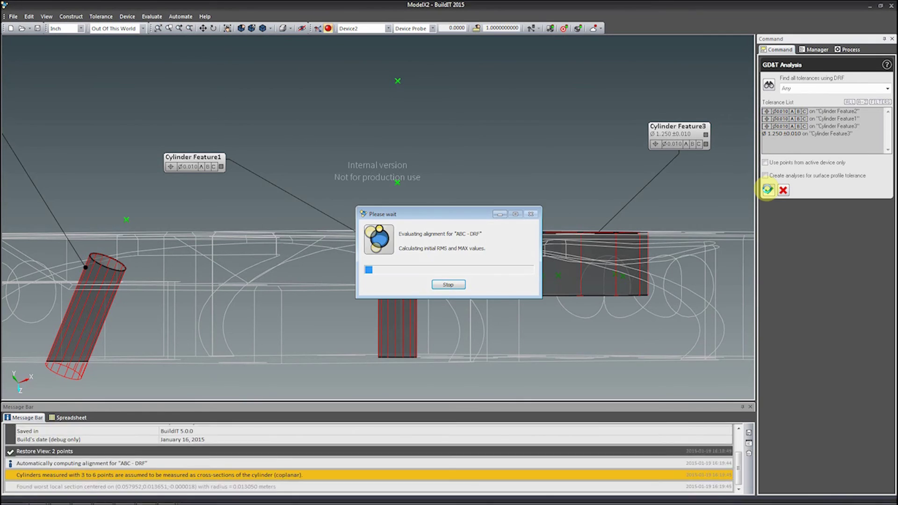